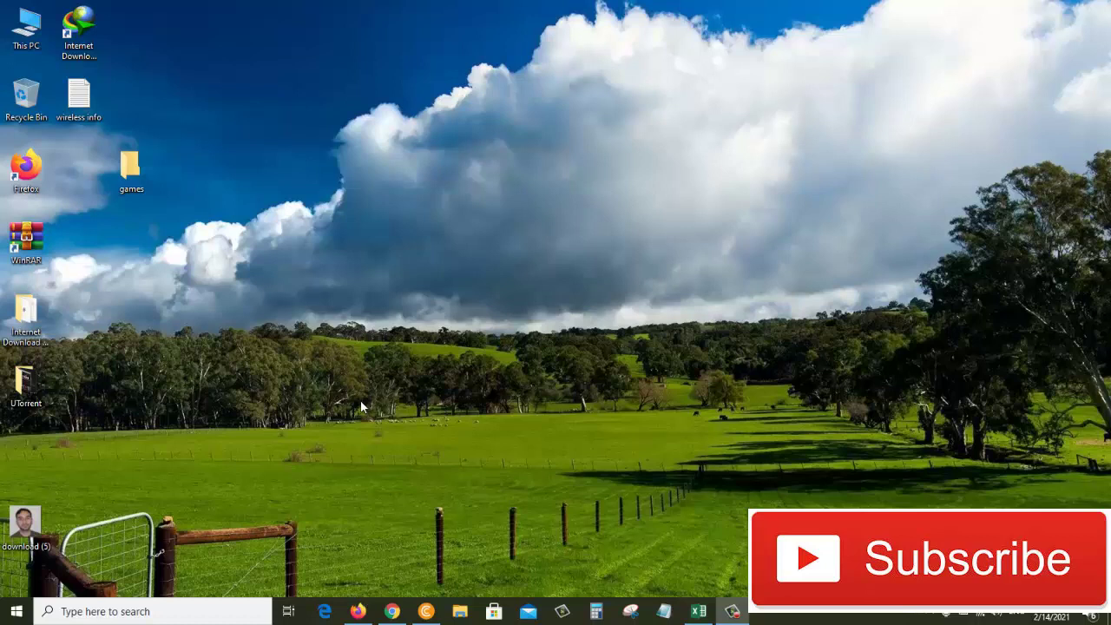
- Open the desktop games folder to check its contents, close it, then reselect it
{"action": "double_click", "coordinate": [129, 177]}
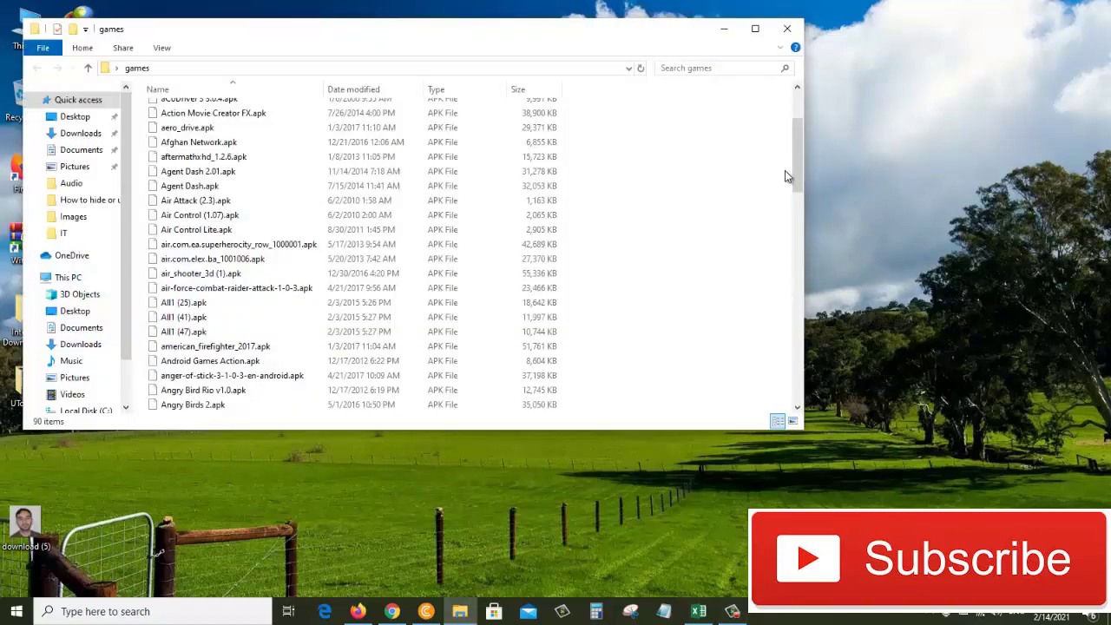
{"action": "key", "text": "alt+F4"}
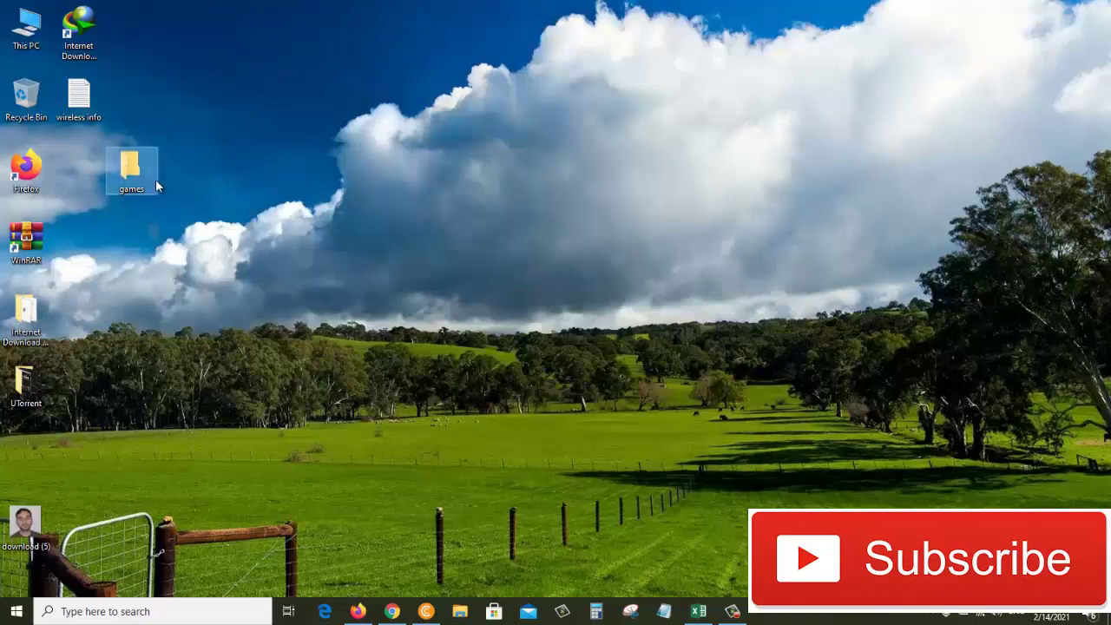
{"action": "left_click", "coordinate": [218, 263]}
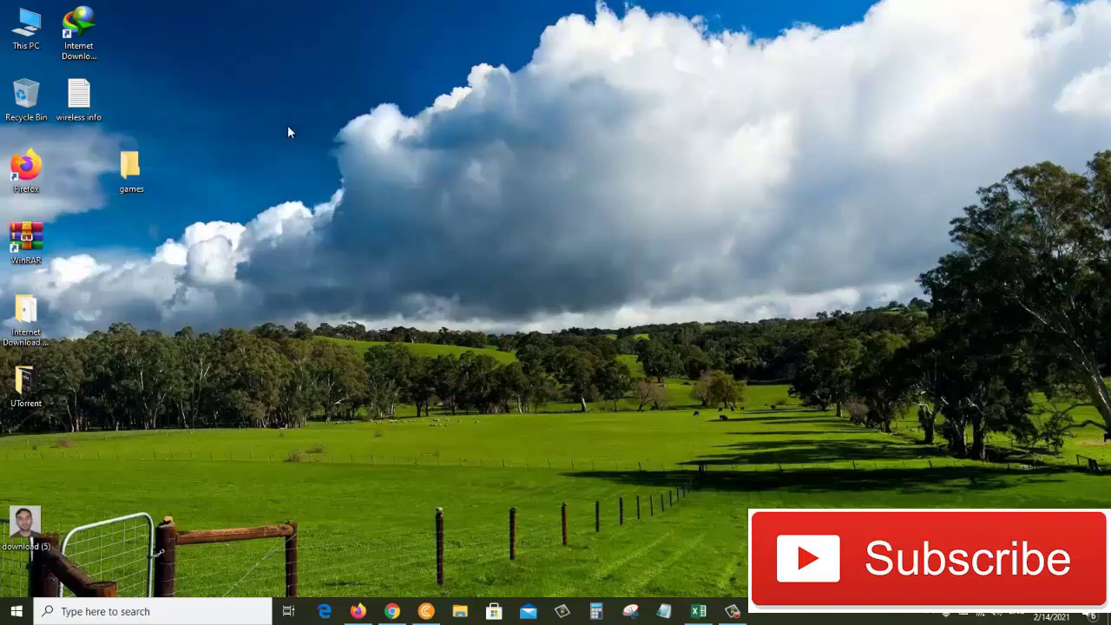
{"action": "left_click", "coordinate": [137, 174]}
- Open the games folder's Change Icon dialog from Properties > Customize and try a couple of icons
{"action": "right_click", "coordinate": [137, 174]}
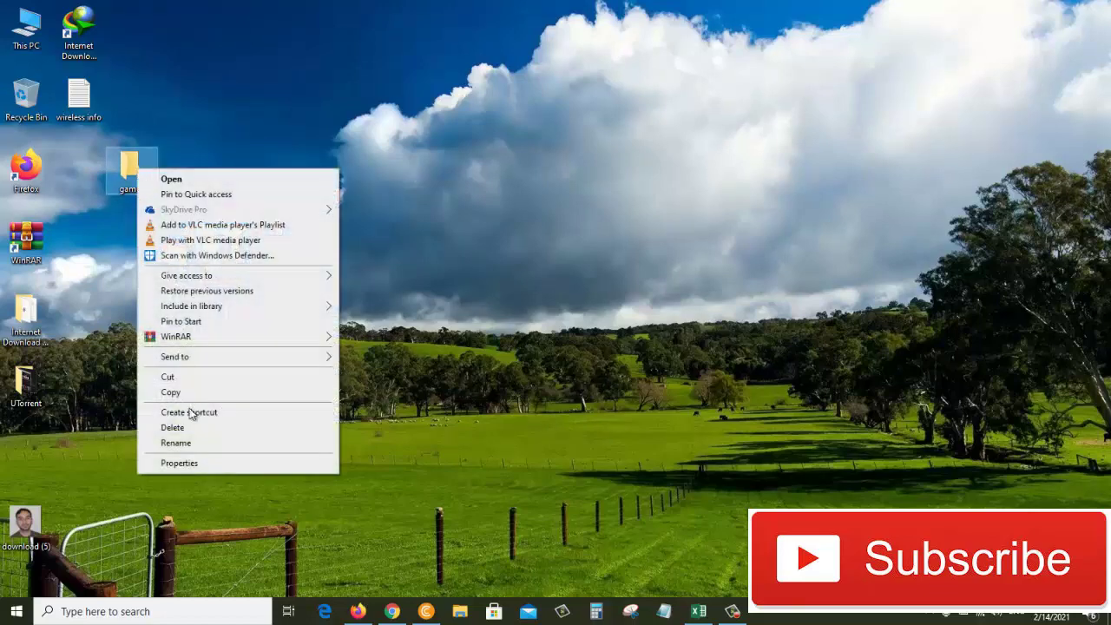
{"action": "left_click", "coordinate": [178, 463]}
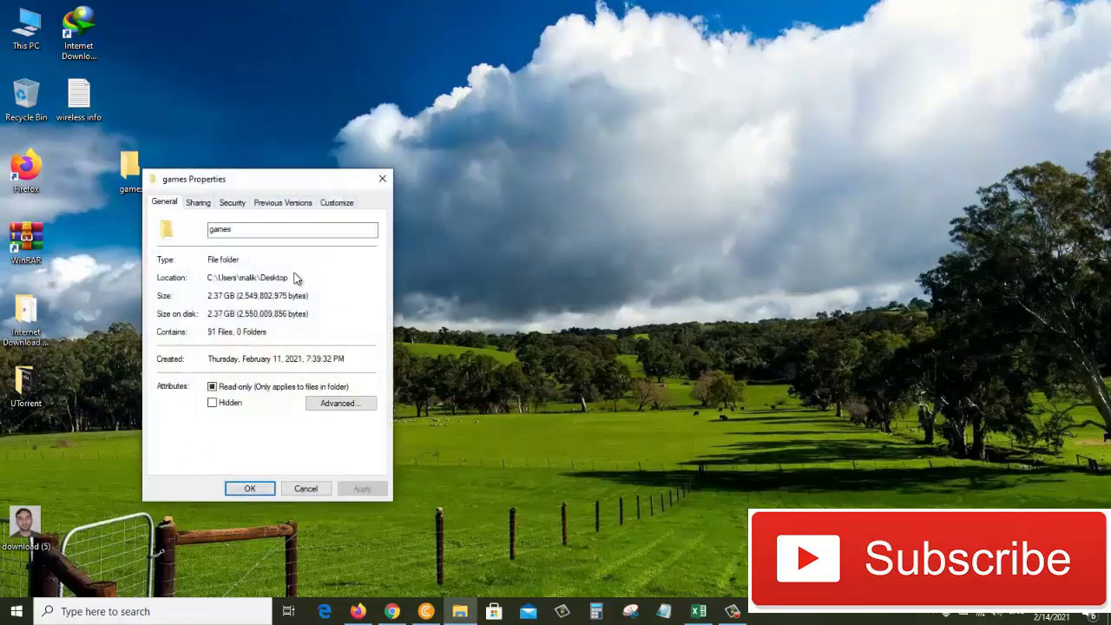
{"action": "left_click", "coordinate": [336, 205]}
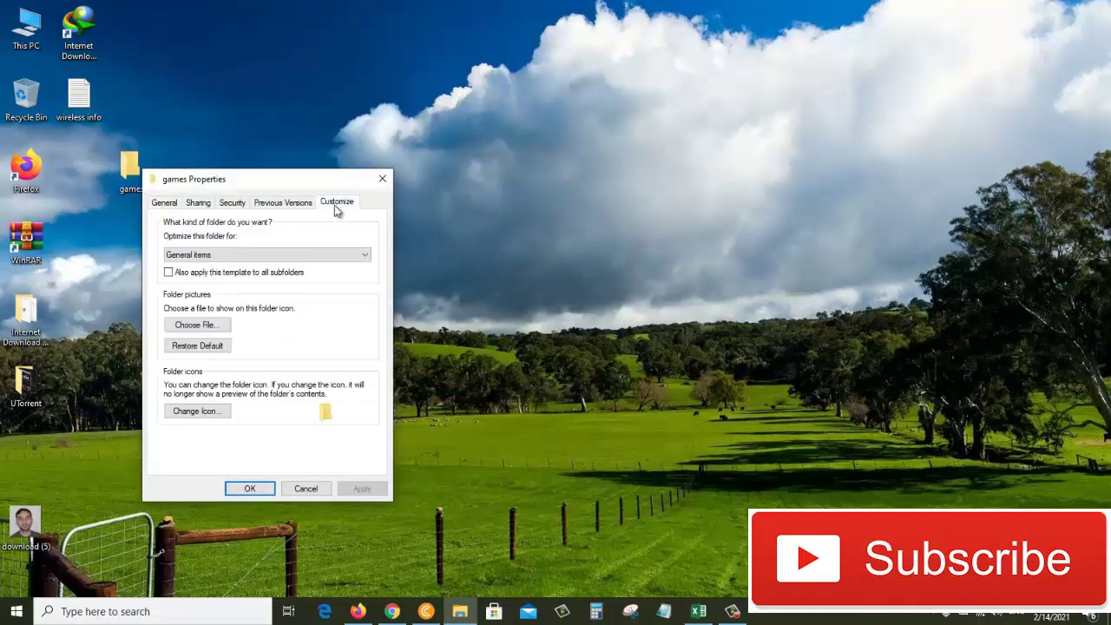
{"action": "left_click", "coordinate": [196, 412]}
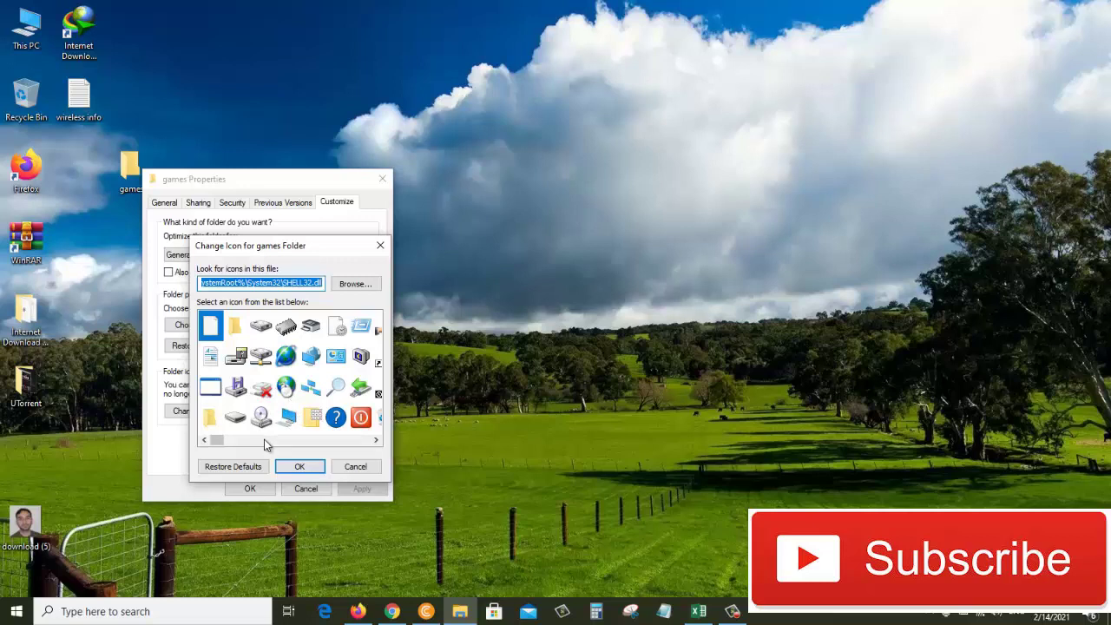
{"action": "left_click", "coordinate": [265, 441]}
{"action": "left_click", "coordinate": [314, 441]}
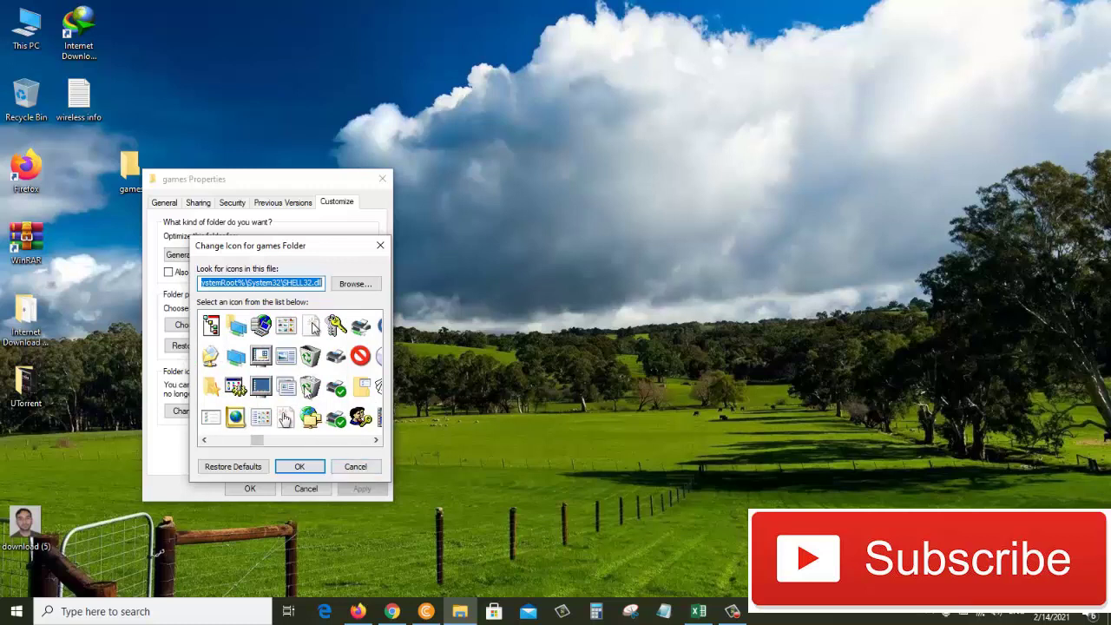
- Browse for an icon file, then back out and cancel the icon change
{"action": "left_click", "coordinate": [356, 285]}
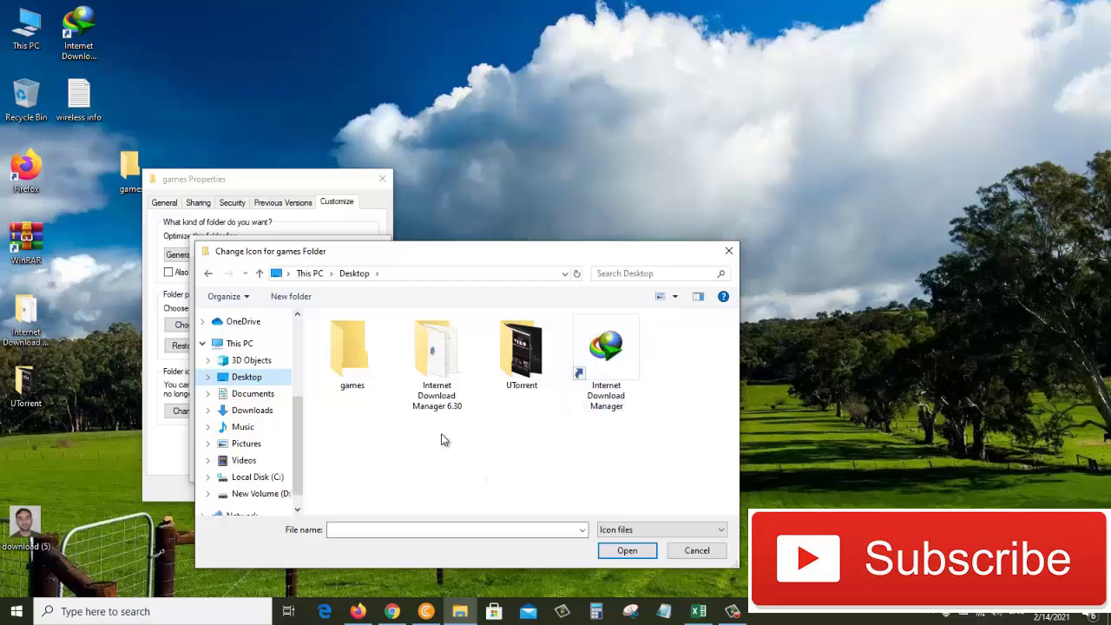
{"action": "key", "text": "Escape"}
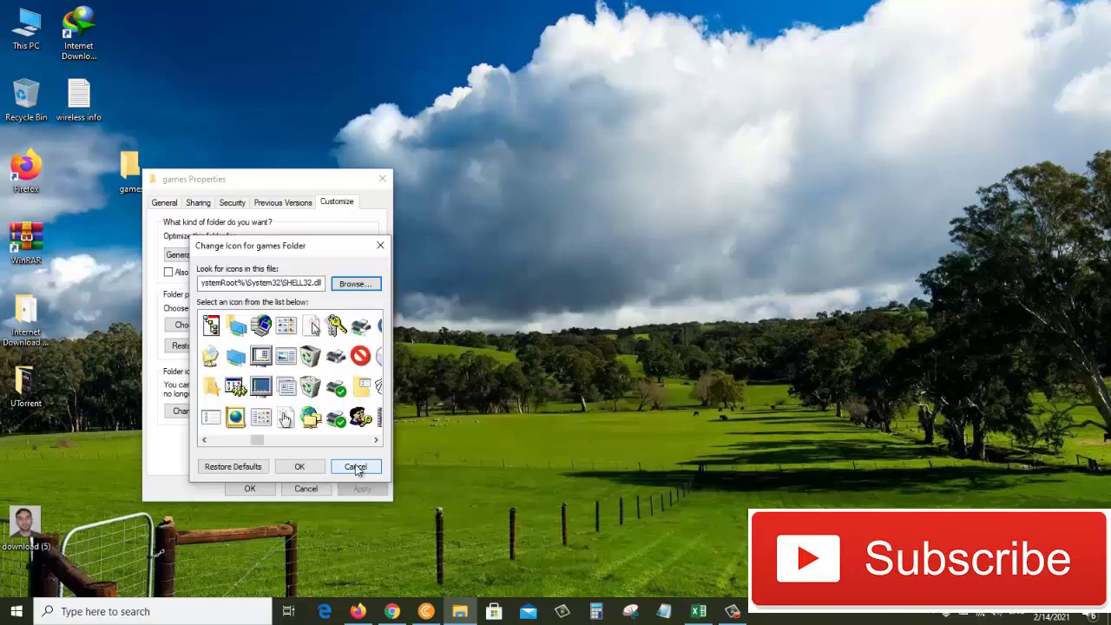
{"action": "left_click", "coordinate": [355, 467]}
- Close the folder properties and search Google in Chrome for 'folder icon for games'
{"action": "left_click", "coordinate": [304, 488]}
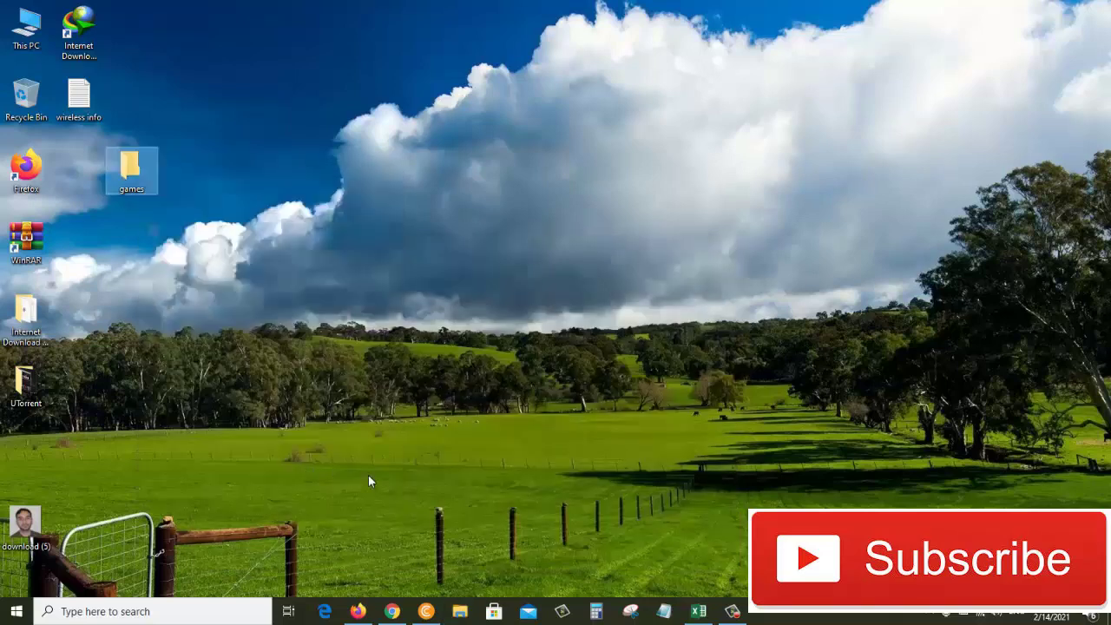
{"action": "left_click", "coordinate": [392, 611]}
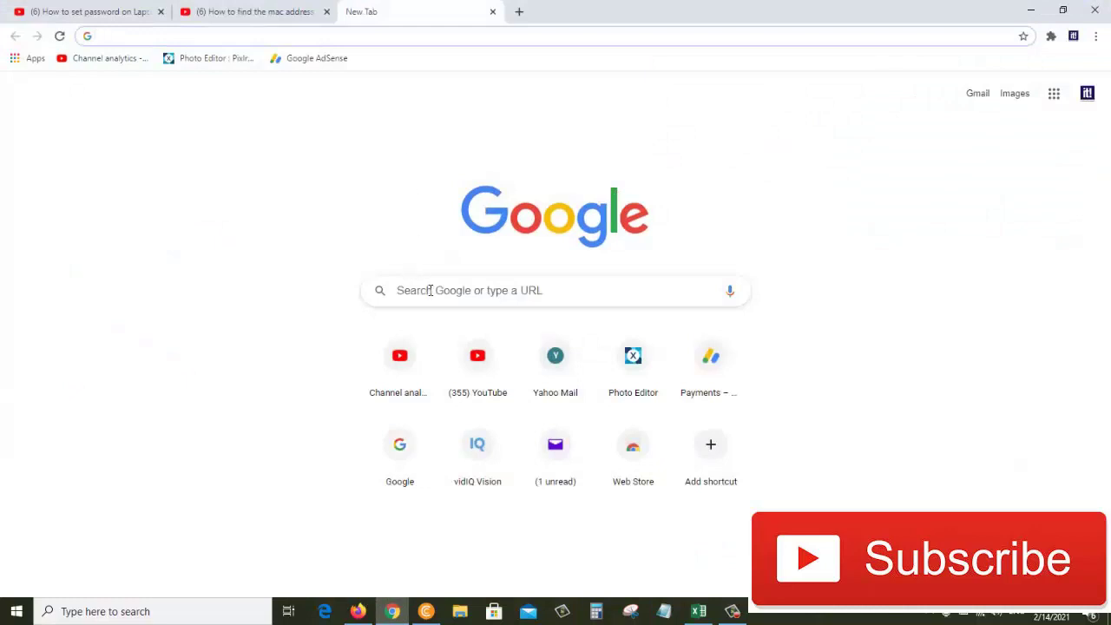
{"action": "type", "text": "fol"}
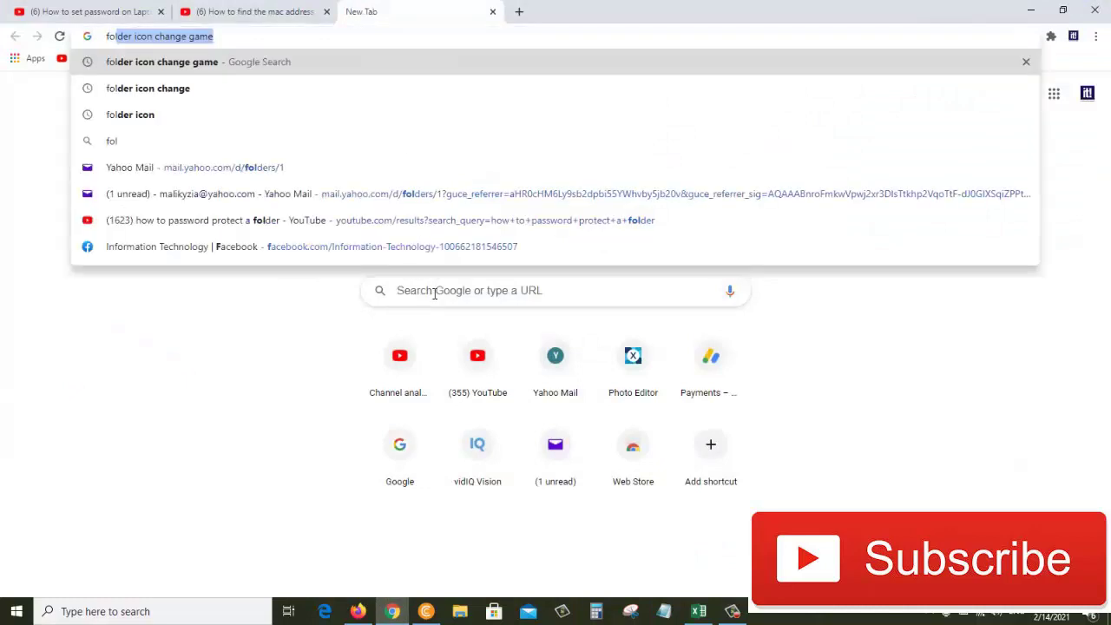
{"action": "type", "text": "der icon "}
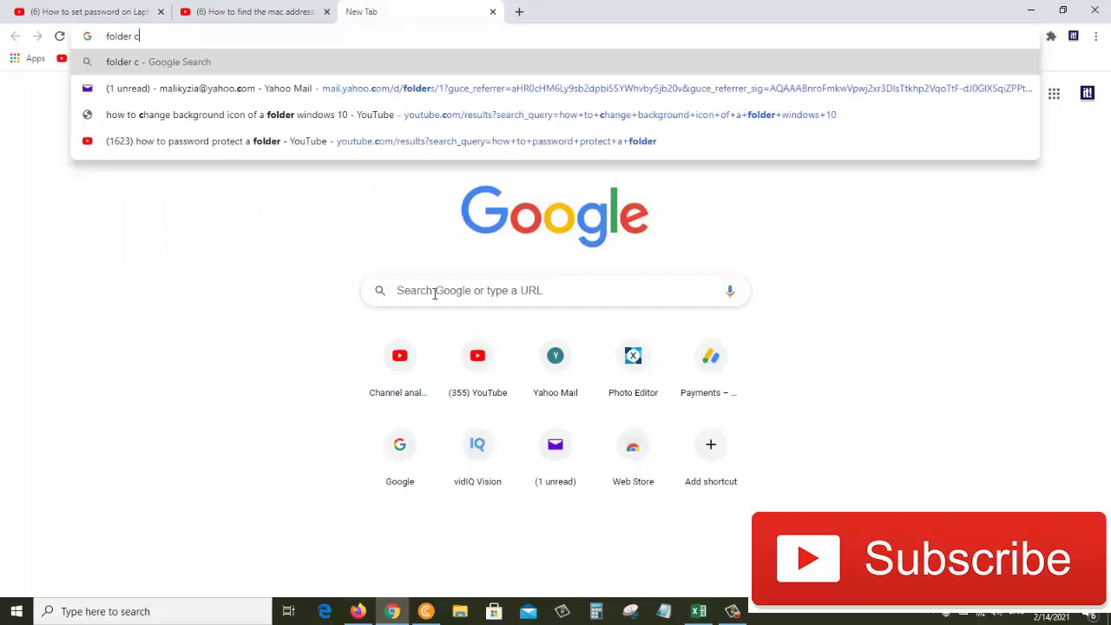
{"action": "type", "text": "for "}
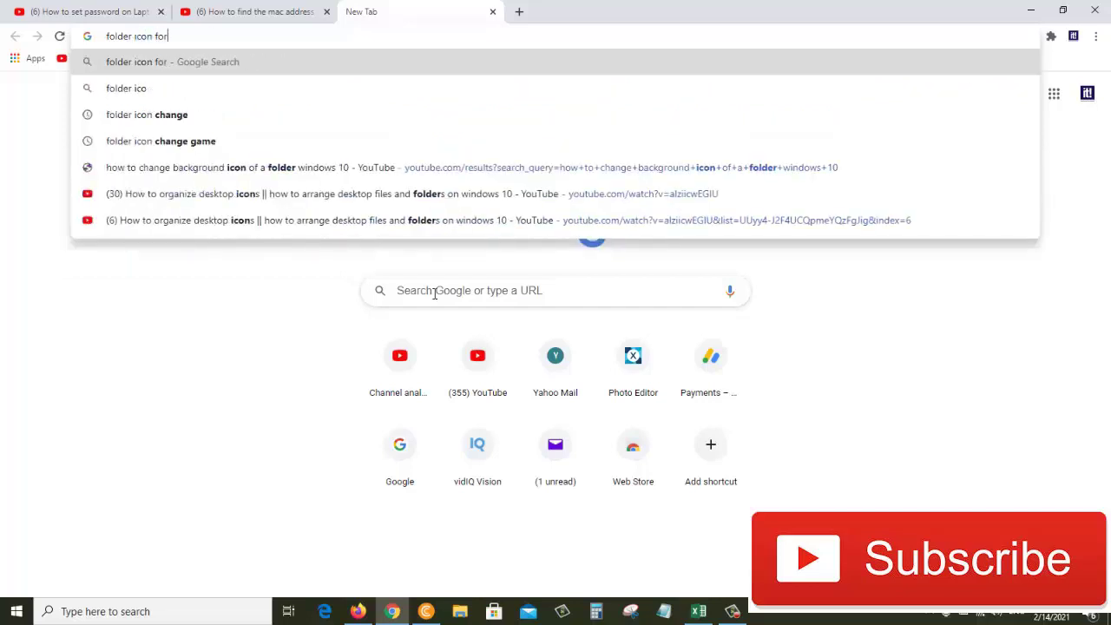
{"action": "type", "text": "game"}
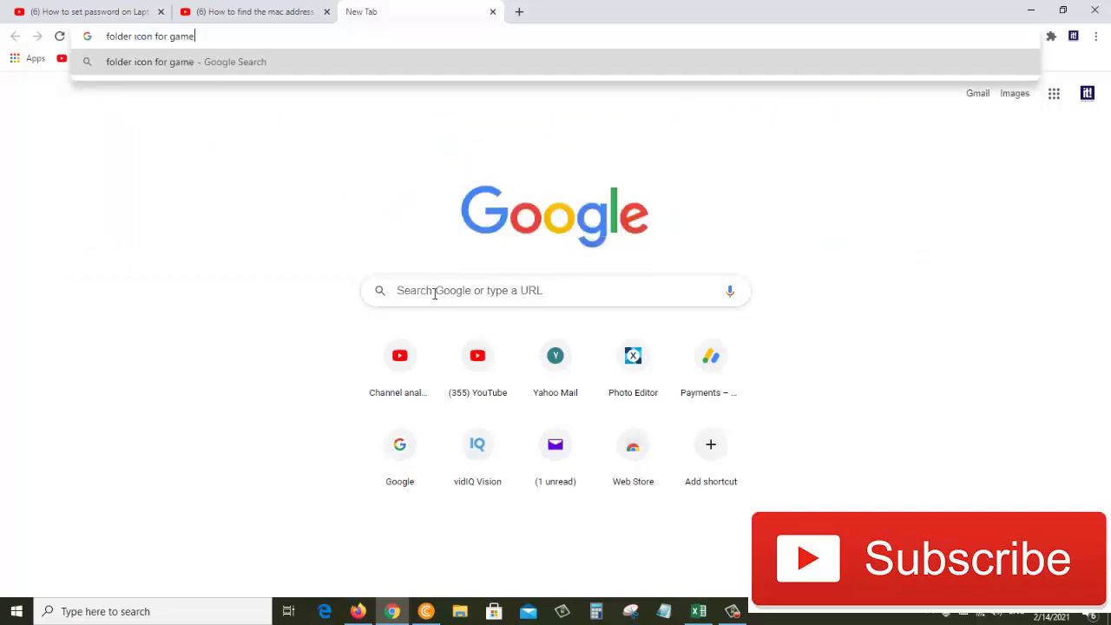
{"action": "type", "text": "s"}
{"action": "key", "text": "Return"}
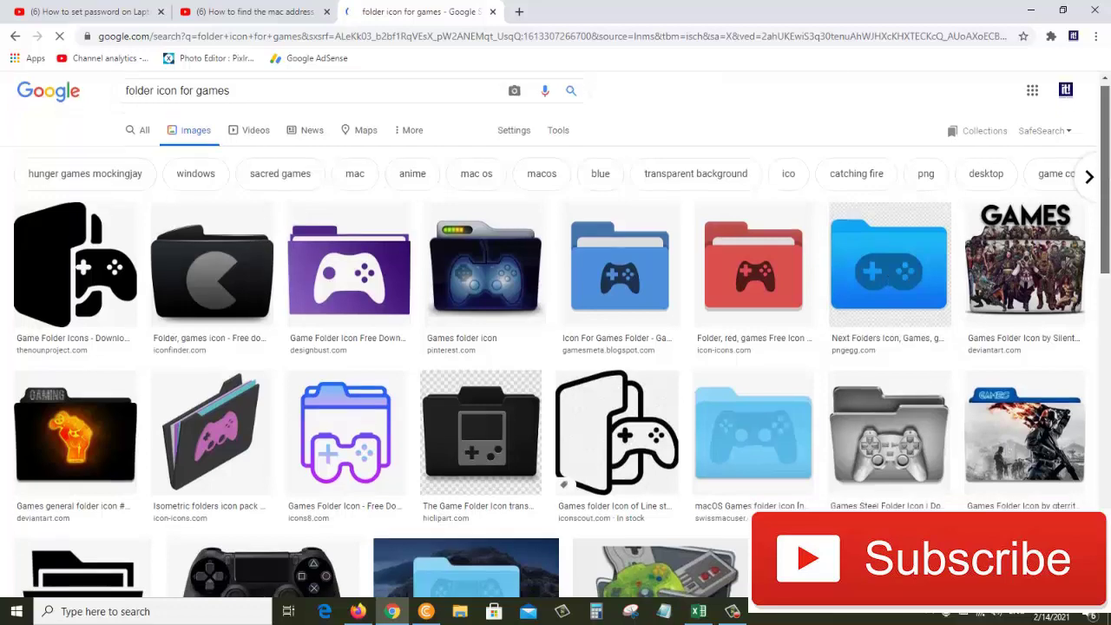
- Scroll the image results and preview the Mario games-folder icon
{"action": "left_click_drag", "start_coordinate": [1108, 180], "coordinate": [1108, 354]}
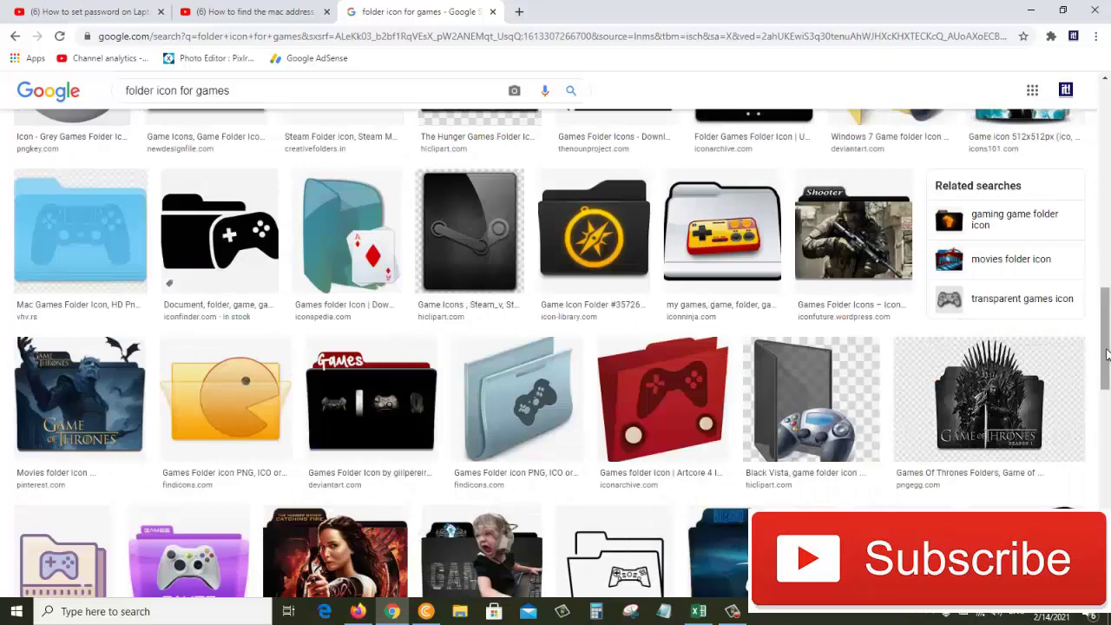
{"action": "scroll", "coordinate": [1107, 354], "scroll_direction": "down", "scroll_amount": 10}
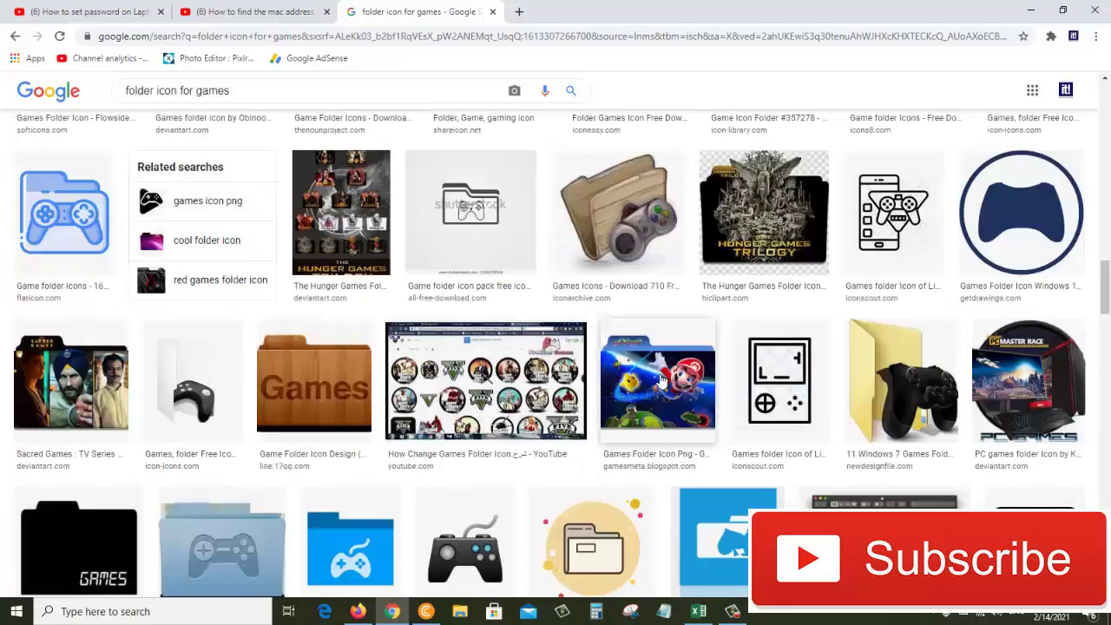
{"action": "left_click", "coordinate": [661, 380]}
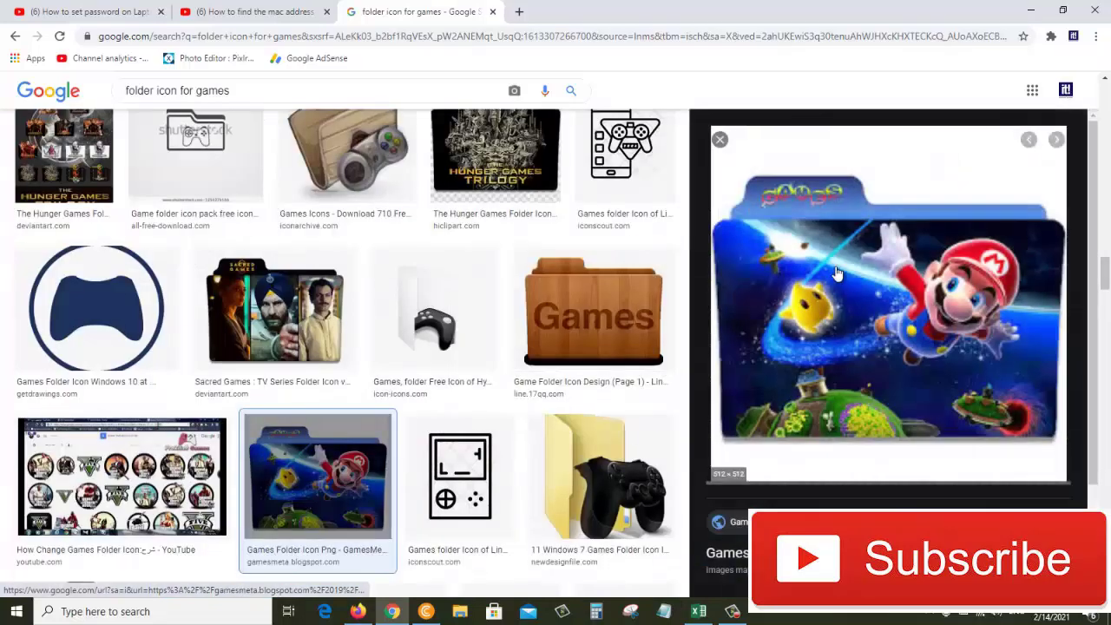
- Save the Mario image to Downloads as 'icon for game folder'
{"action": "right_click", "coordinate": [835, 269]}
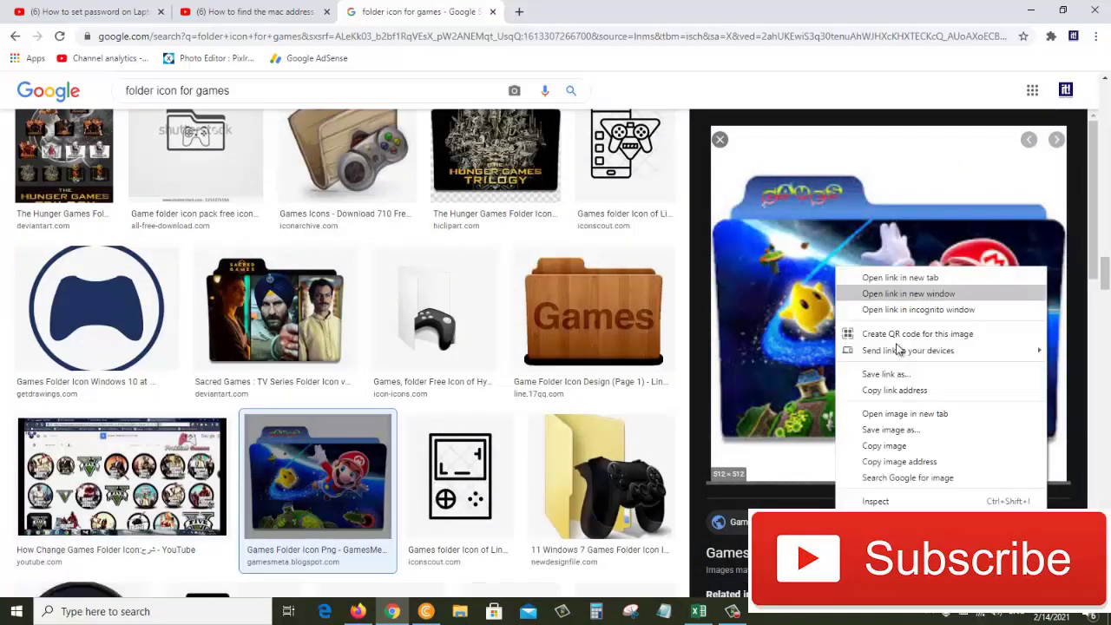
{"action": "left_click", "coordinate": [898, 428]}
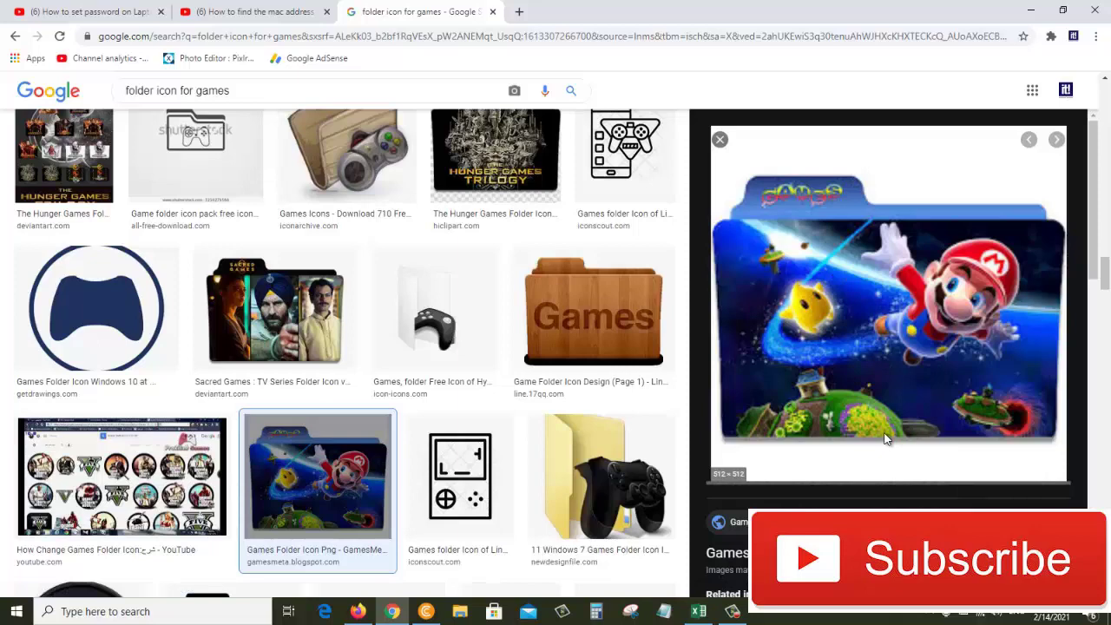
{"action": "type", "text": "icon "}
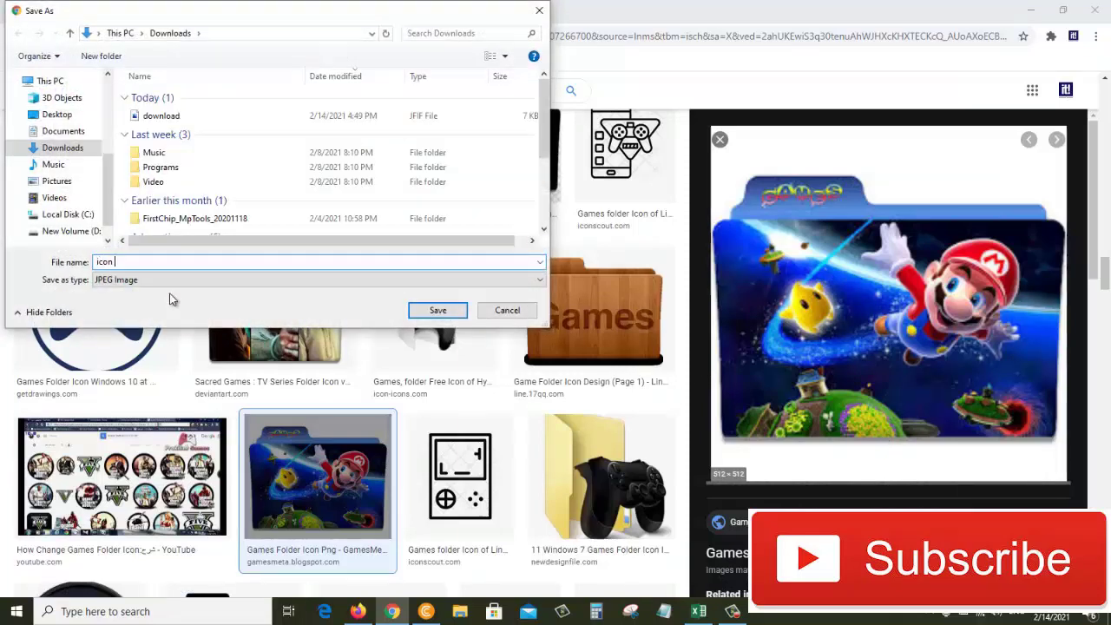
{"action": "type", "text": "for game folder"}
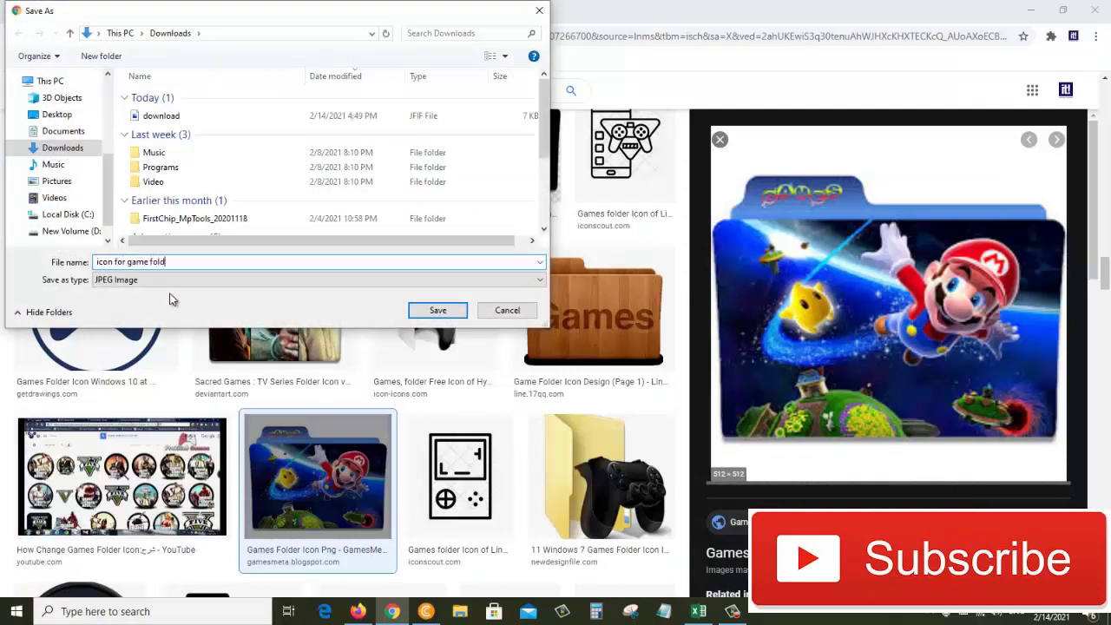
{"action": "left_click", "coordinate": [450, 314]}
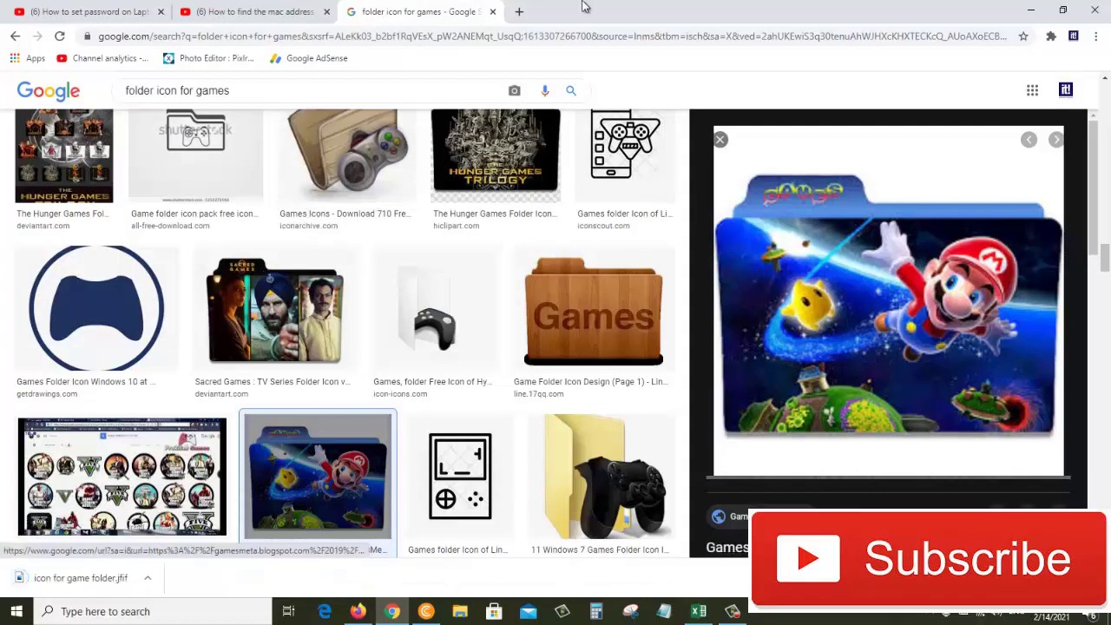
{"action": "scroll", "coordinate": [486, 261], "scroll_direction": "up", "scroll_amount": 5}
{"action": "left_click", "coordinate": [520, 35]}
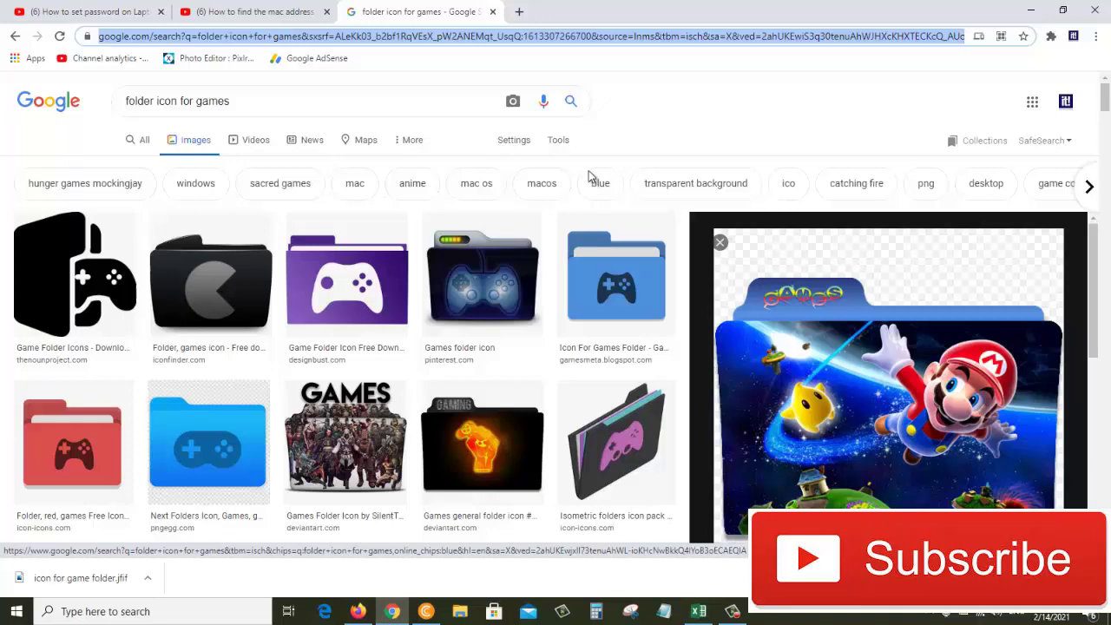
- Search Google for 'covert image to .icon' to find an online ICO converter
{"action": "type", "text": "covert"}
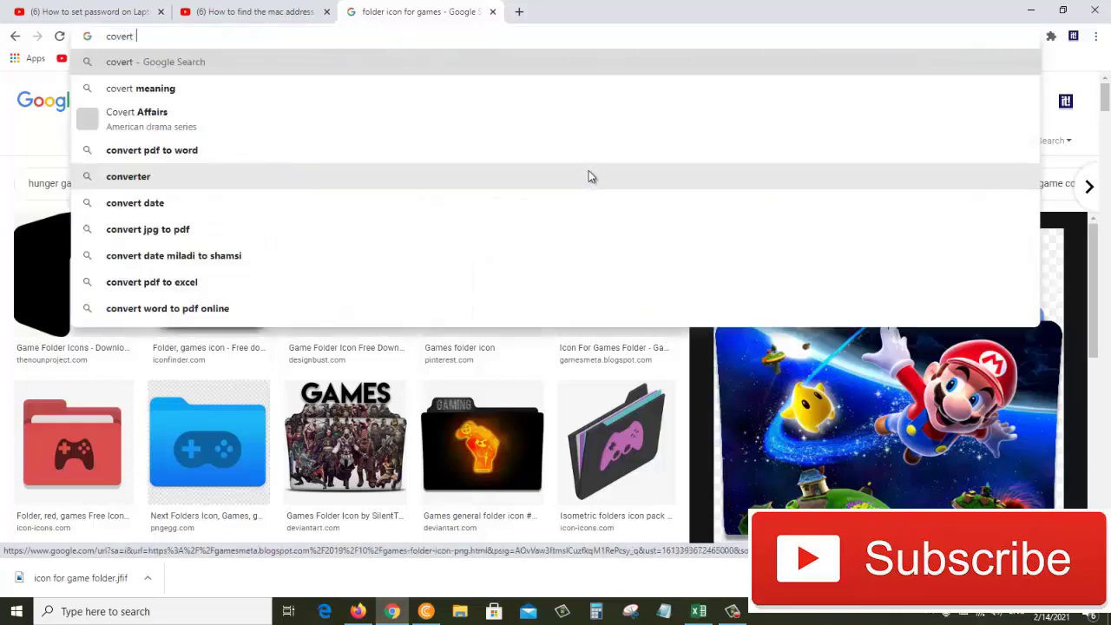
{"action": "type", "text": " image t"}
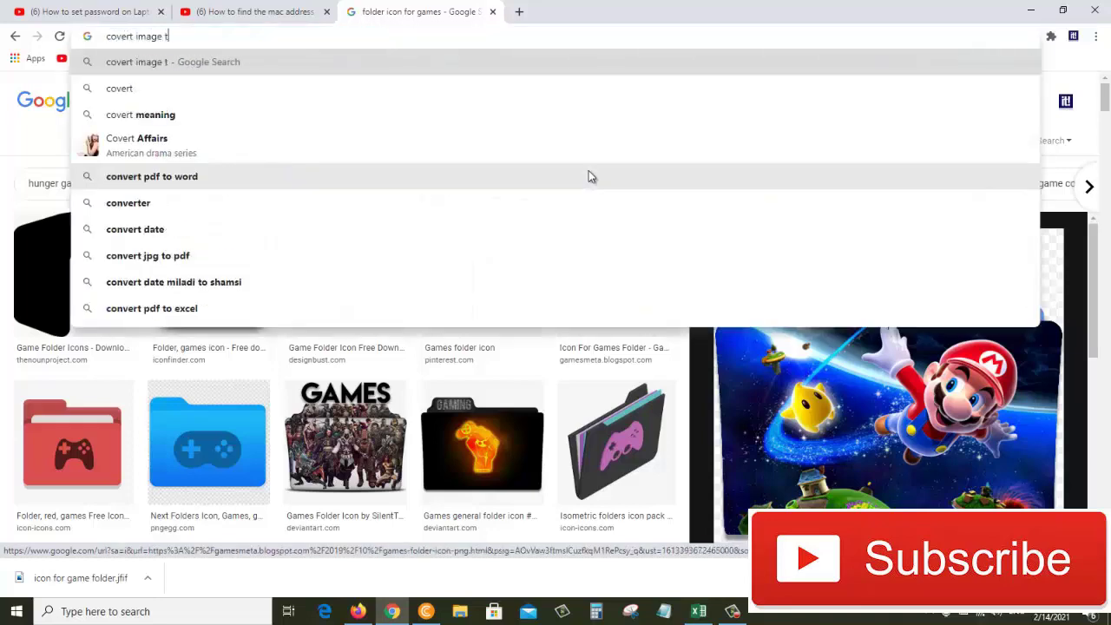
{"action": "type", "text": "o .ci"}
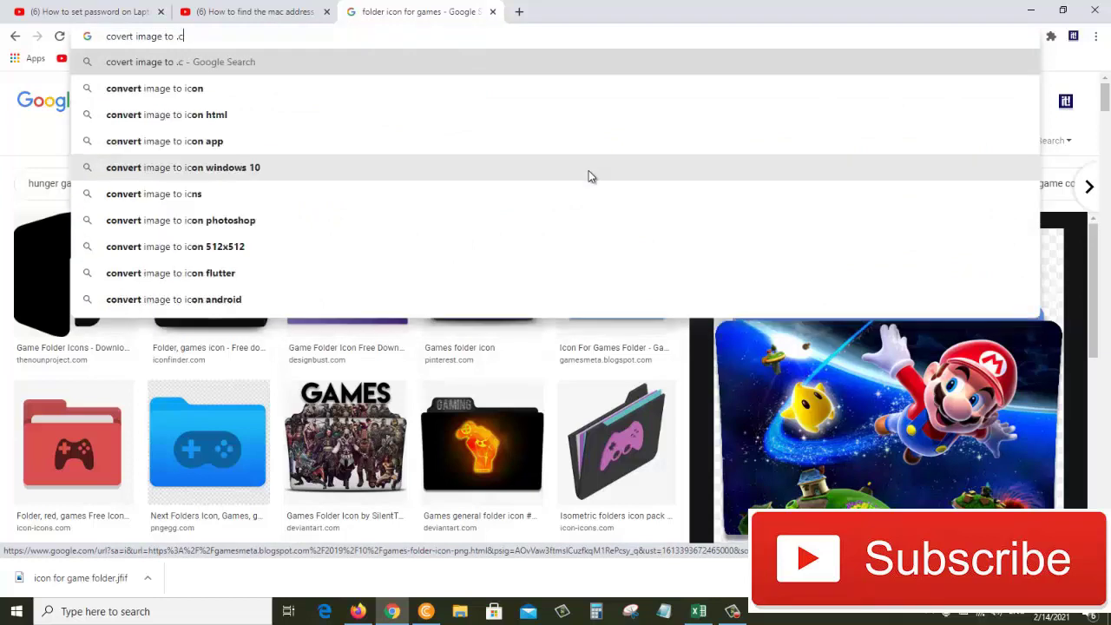
{"action": "key", "text": "BackSpace"}
{"action": "key", "text": "BackSpace"}
{"action": "type", "text": "ic"}
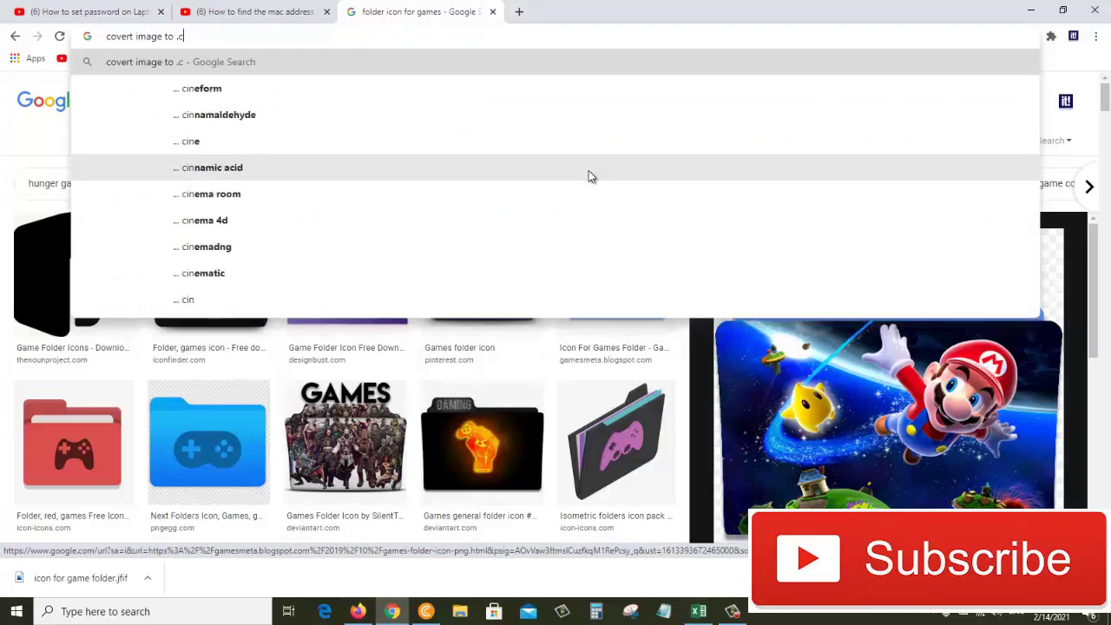
{"action": "type", "text": "on"}
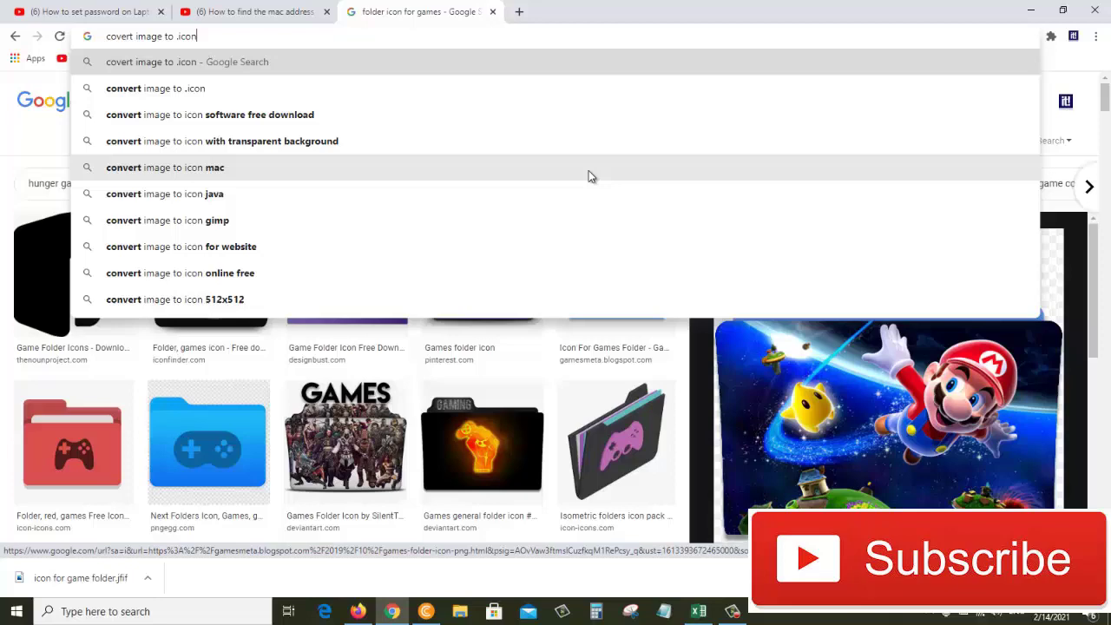
{"action": "key", "text": "Return"}
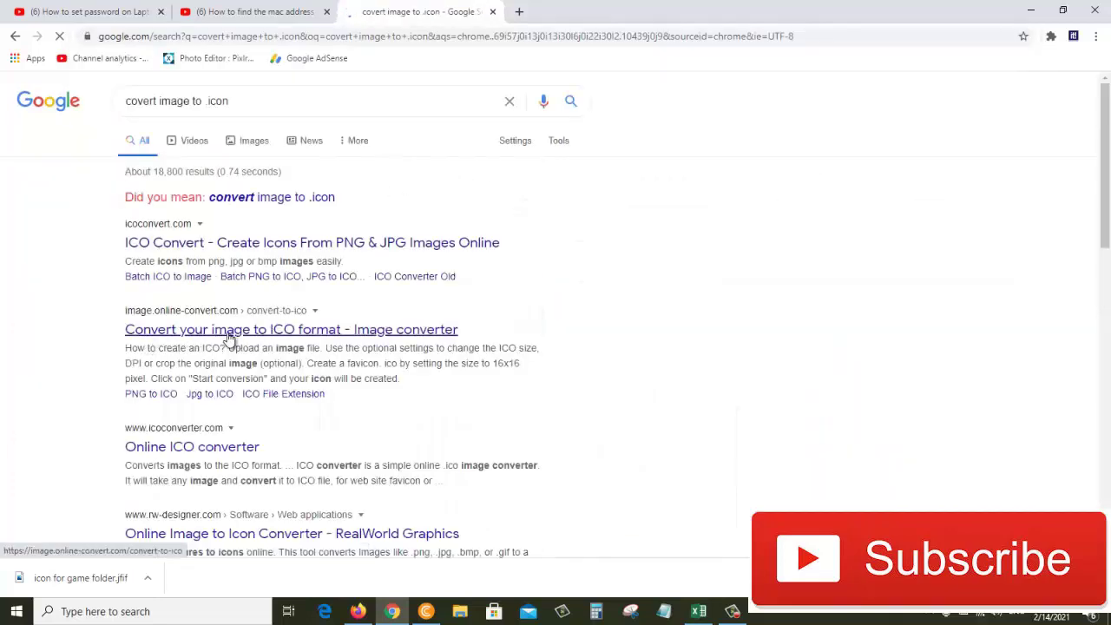
- Open Online-Convert's image-to-ICO page and upload 'icon for game folder' from Downloads
{"action": "left_click", "coordinate": [321, 337]}
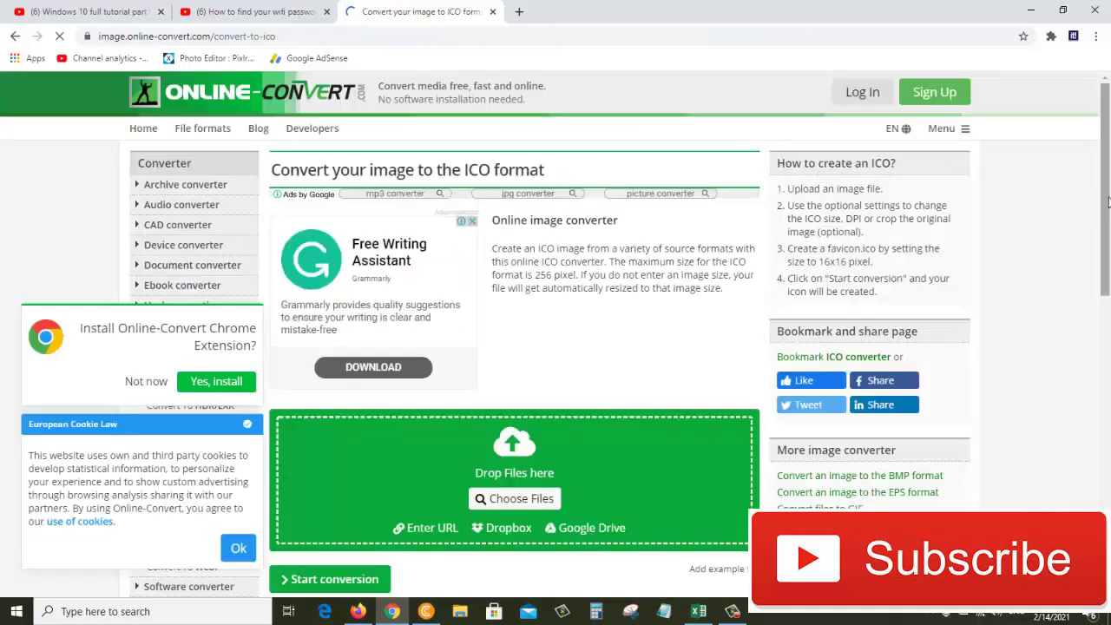
{"action": "left_click", "coordinate": [519, 501]}
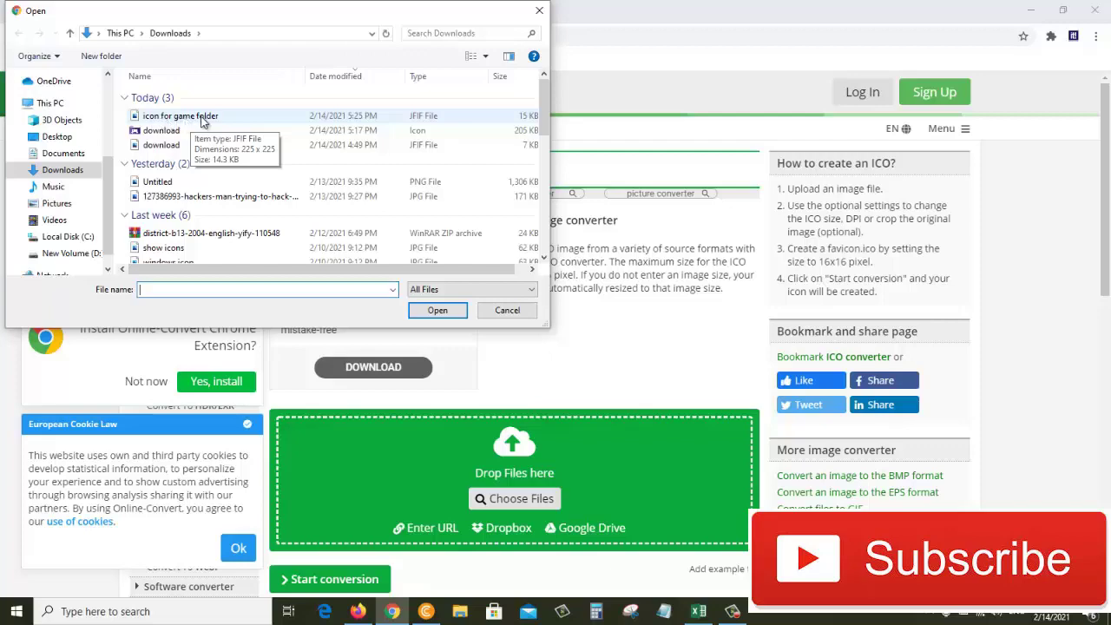
{"action": "left_click", "coordinate": [201, 119]}
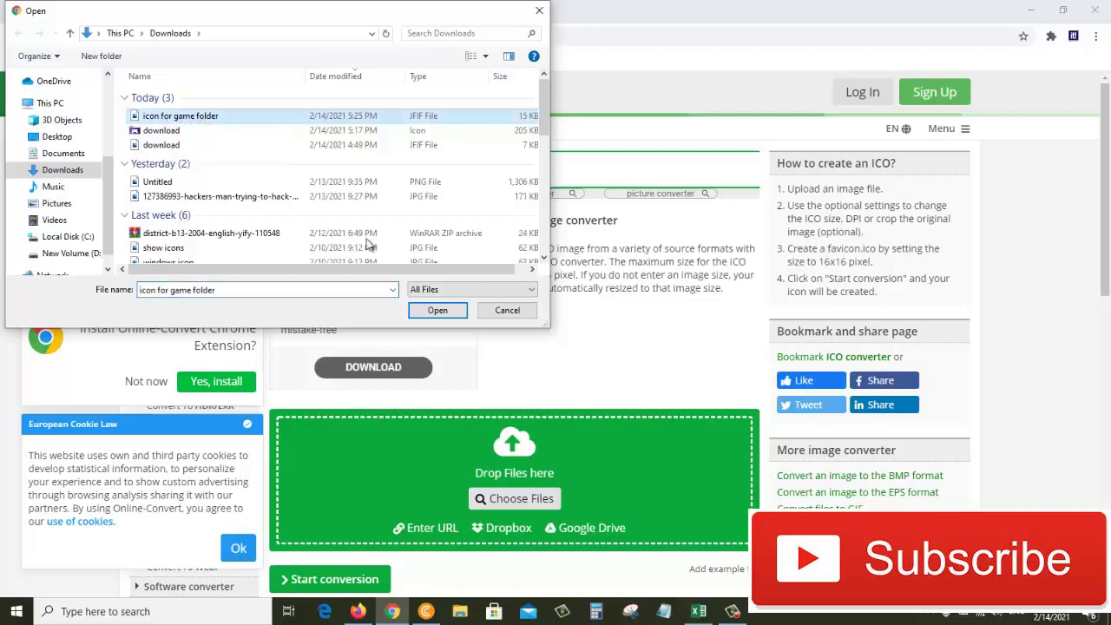
{"action": "left_click", "coordinate": [437, 311]}
{"action": "scroll", "coordinate": [515, 341], "scroll_direction": "down", "scroll_amount": 2}
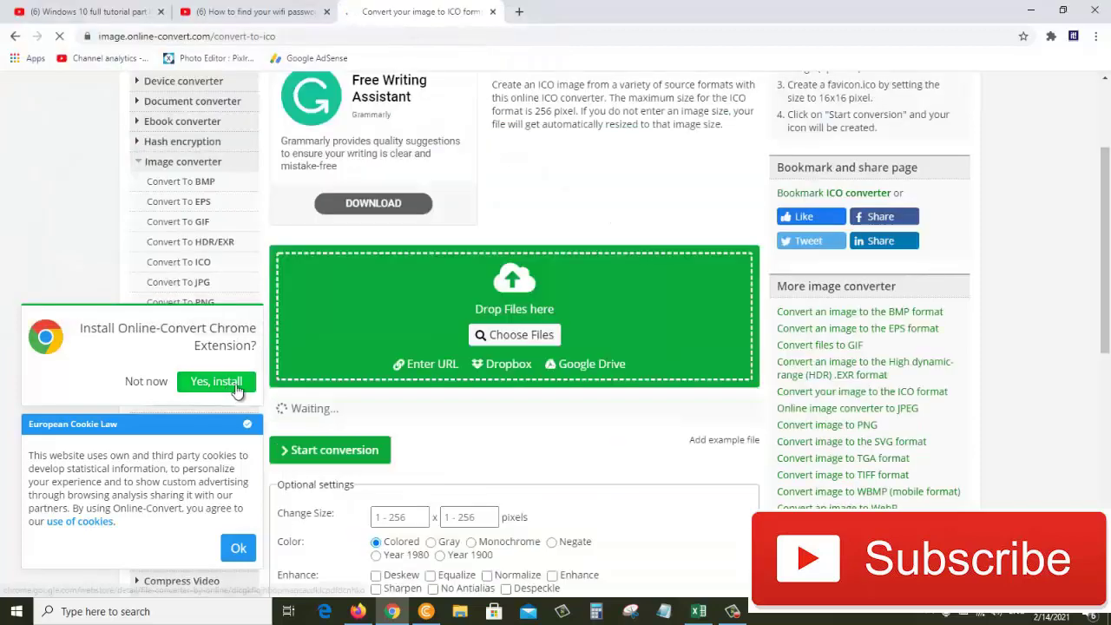
- Start converting the uploaded Mario image to ICO format
{"action": "left_click", "coordinate": [350, 458]}
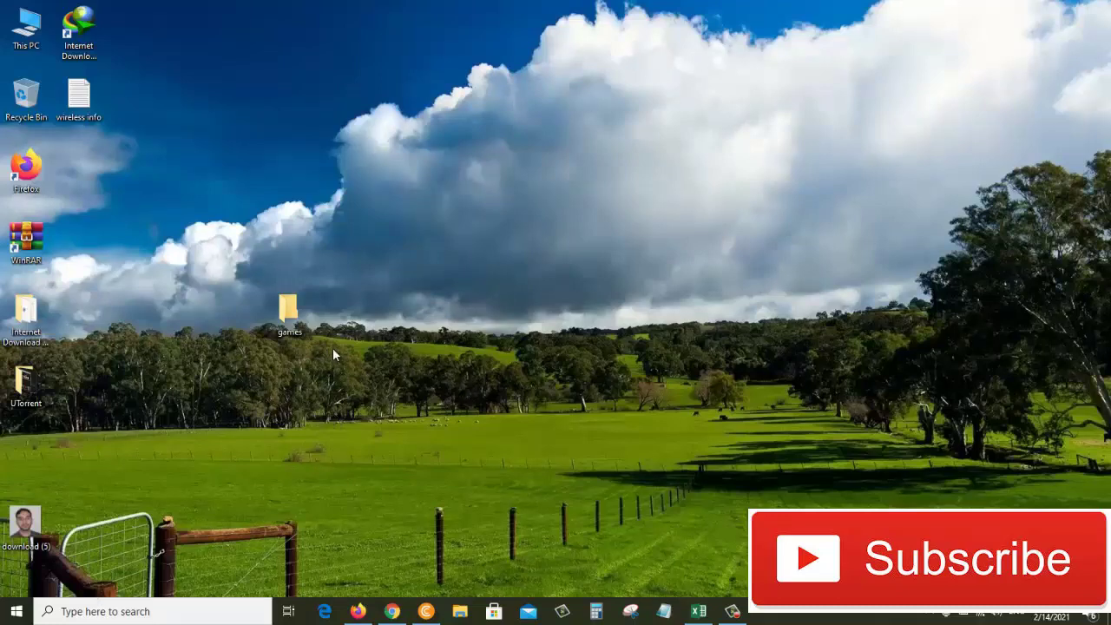
- Set the games folder icon to the converted 'icon for game folder' .ico and apply it
{"action": "right_click", "coordinate": [293, 314]}
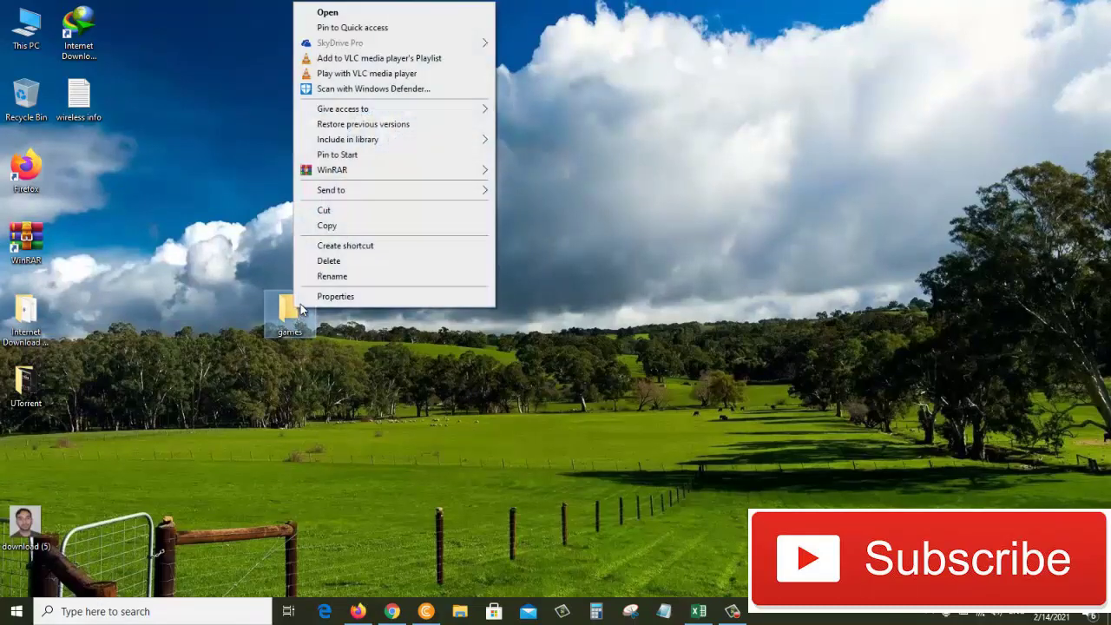
{"action": "left_click", "coordinate": [335, 296]}
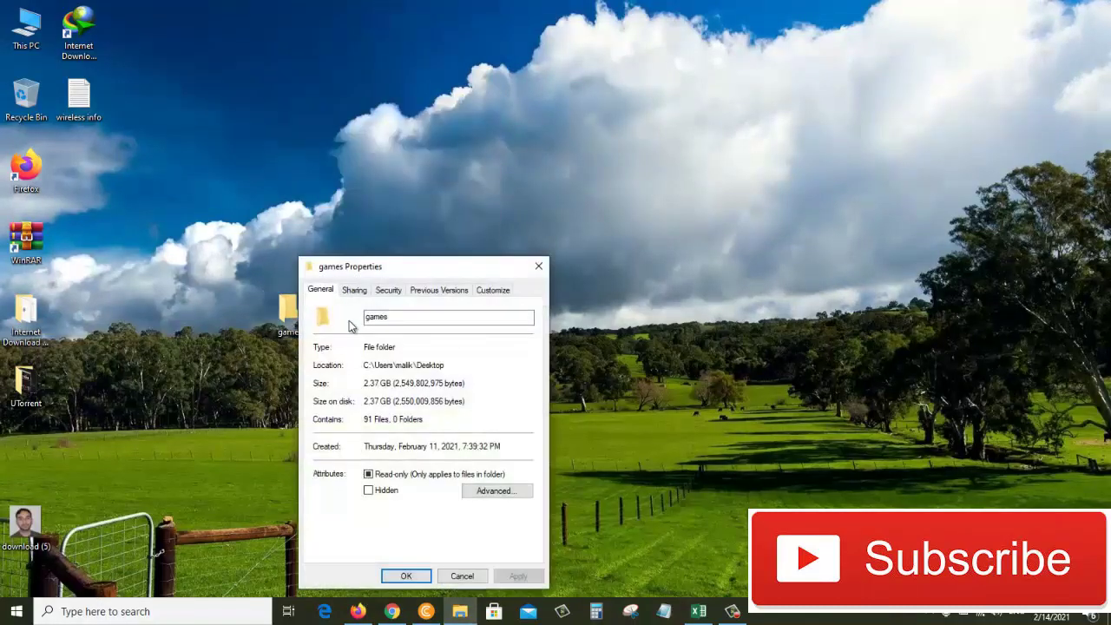
{"action": "left_click", "coordinate": [492, 291]}
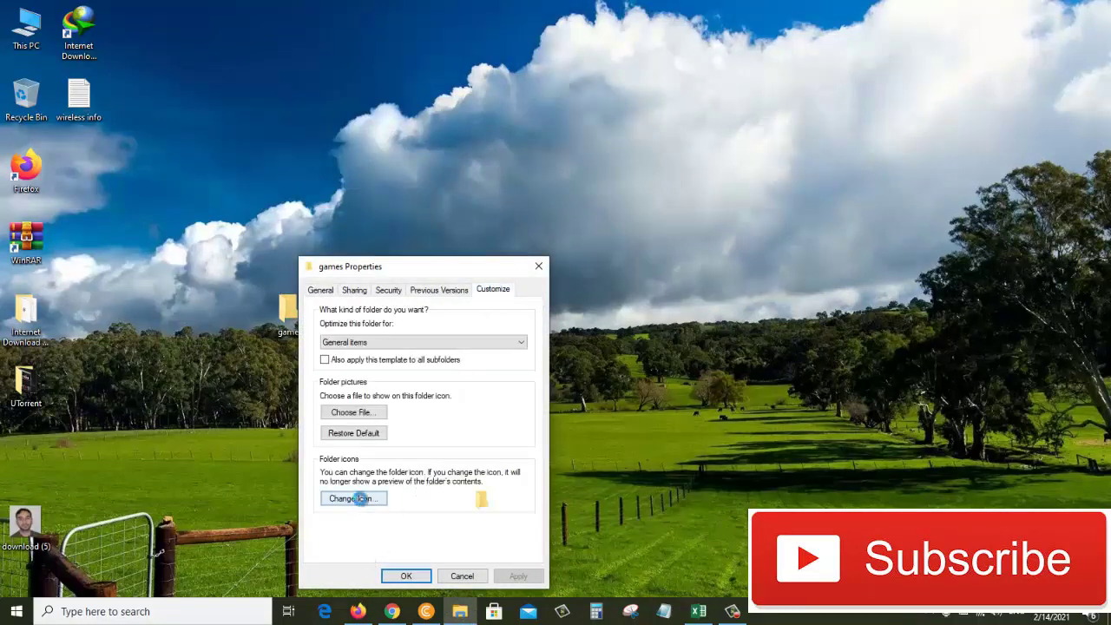
{"action": "left_click", "coordinate": [356, 500]}
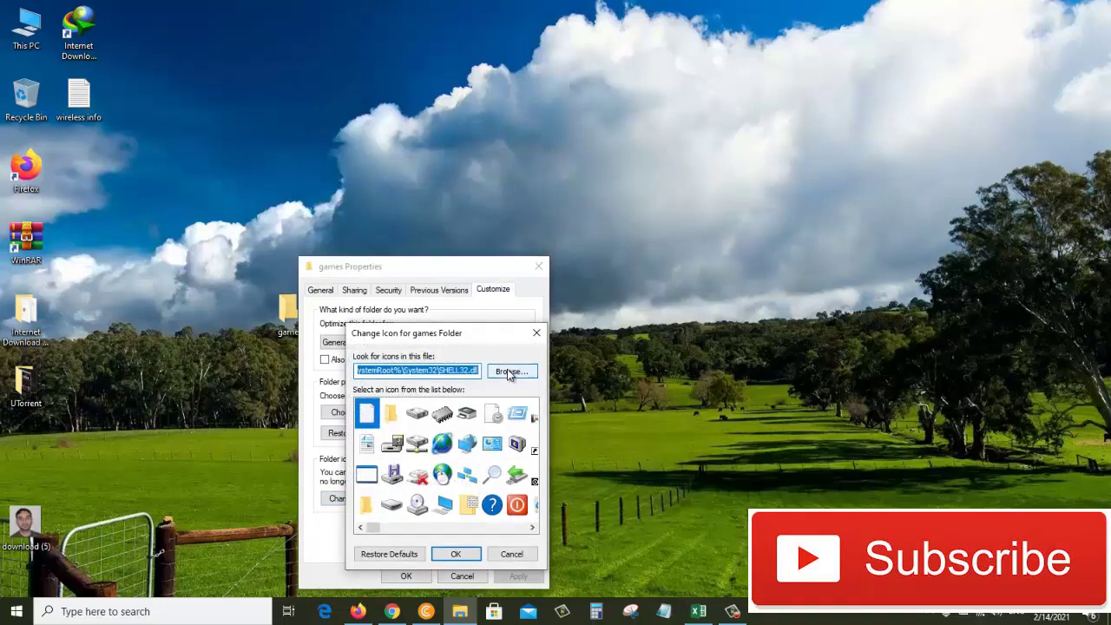
{"action": "left_click", "coordinate": [510, 371]}
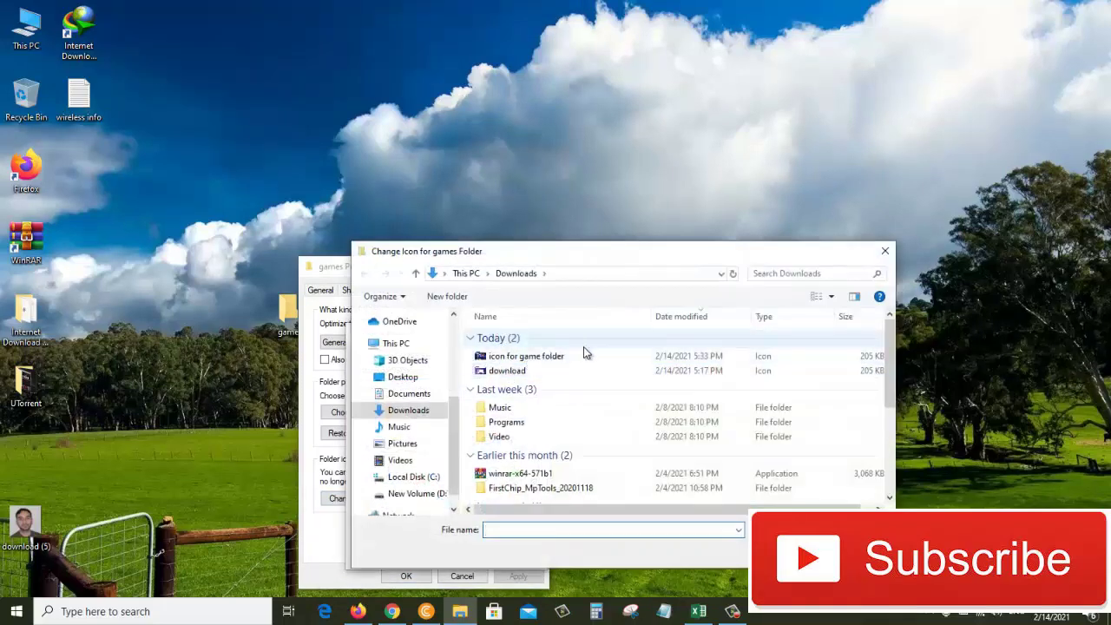
{"action": "left_click", "coordinate": [535, 365]}
{"action": "key", "text": "Return"}
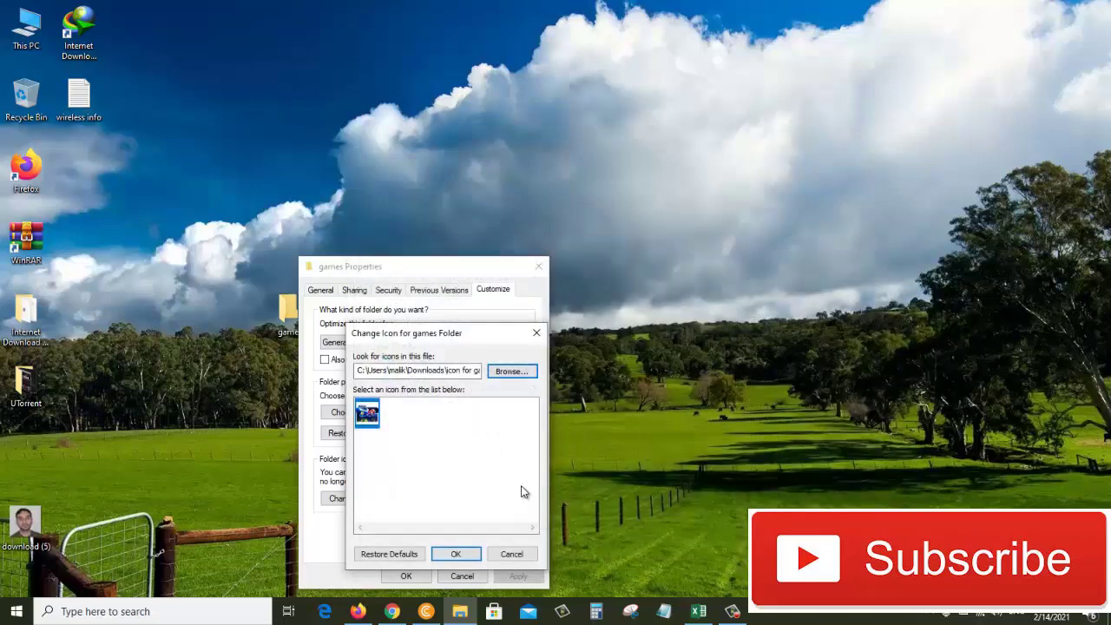
{"action": "left_click", "coordinate": [455, 555]}
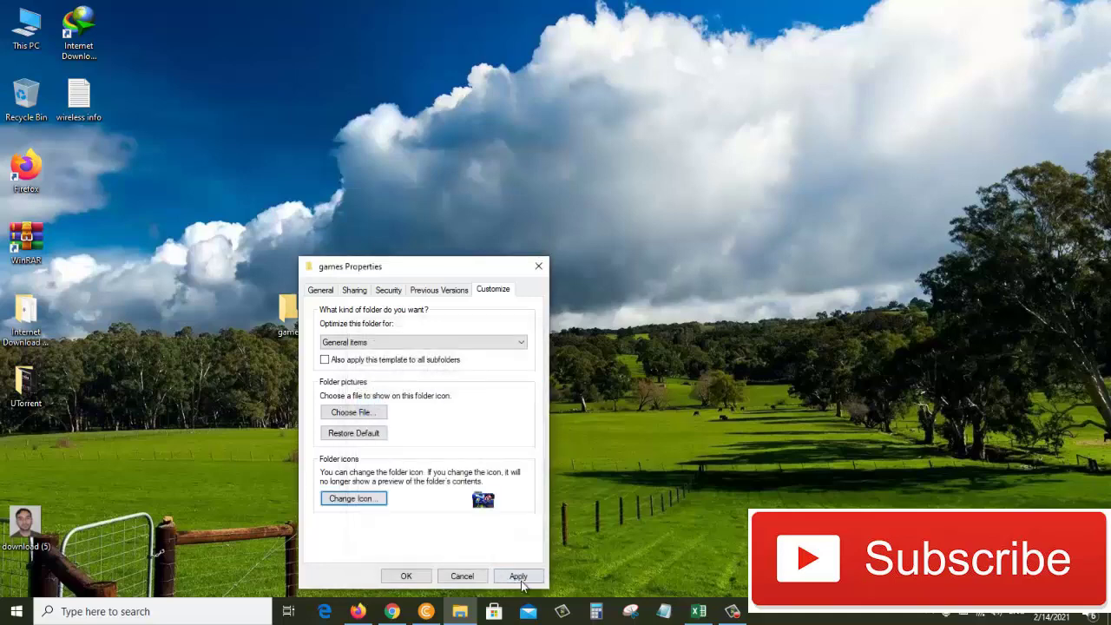
{"action": "left_click", "coordinate": [404, 575]}
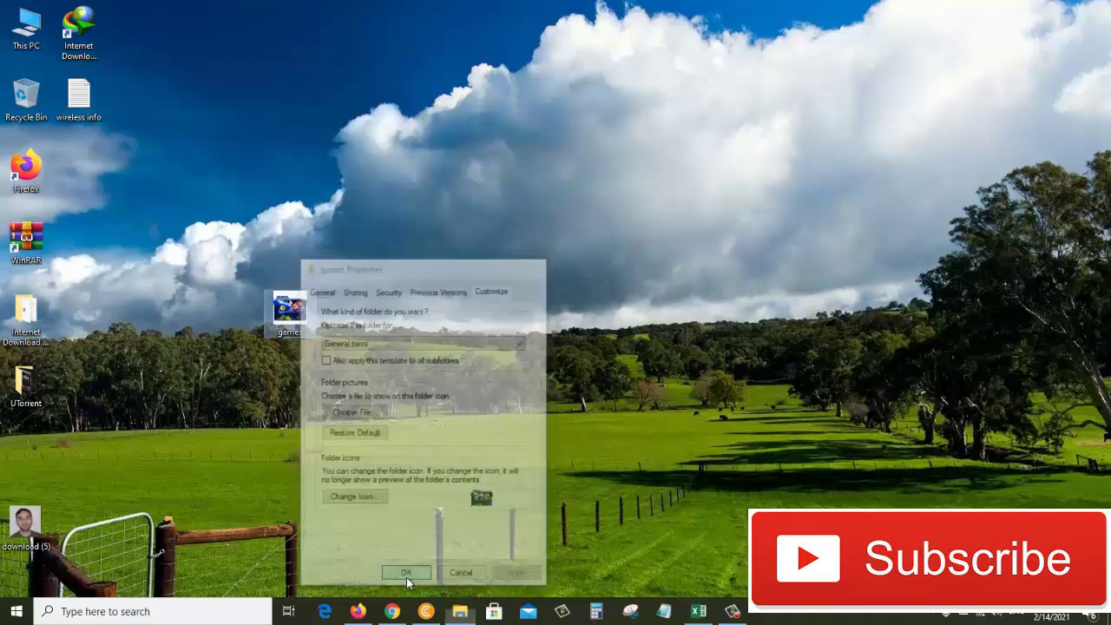